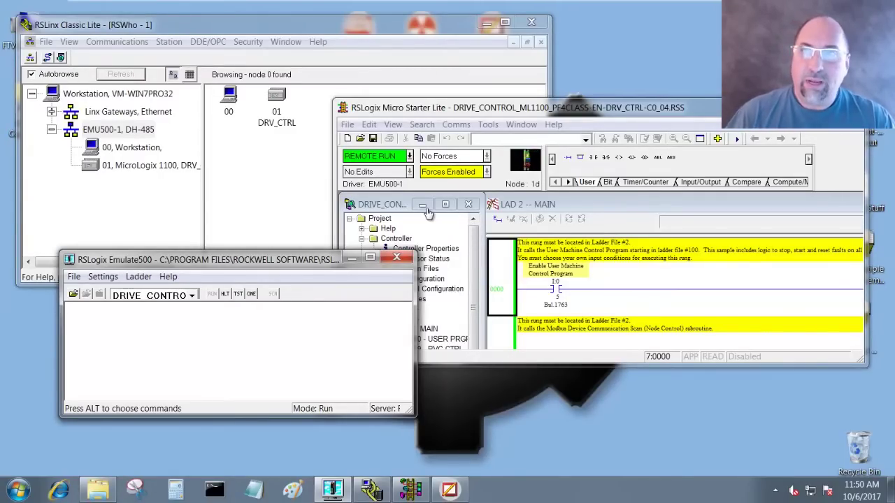
# - Create RSLinx topic EMU1100 using the MicroLogix 1100 on the EMU500-1, DH-485 driver as data source
pyautogui.click(170, 28)
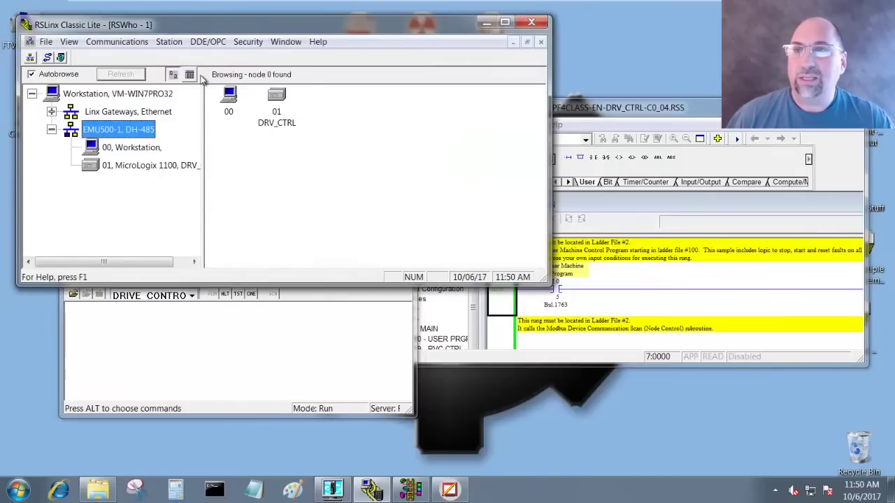
pyautogui.click(209, 42)
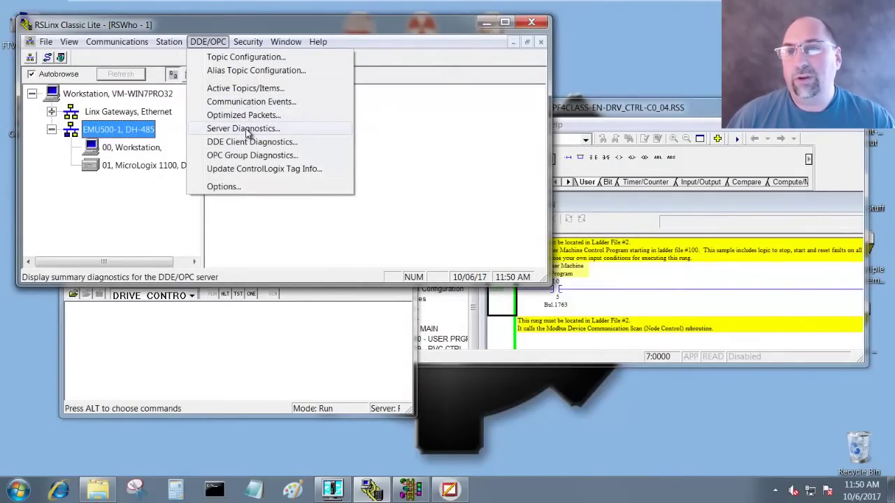
pyautogui.click(245, 57)
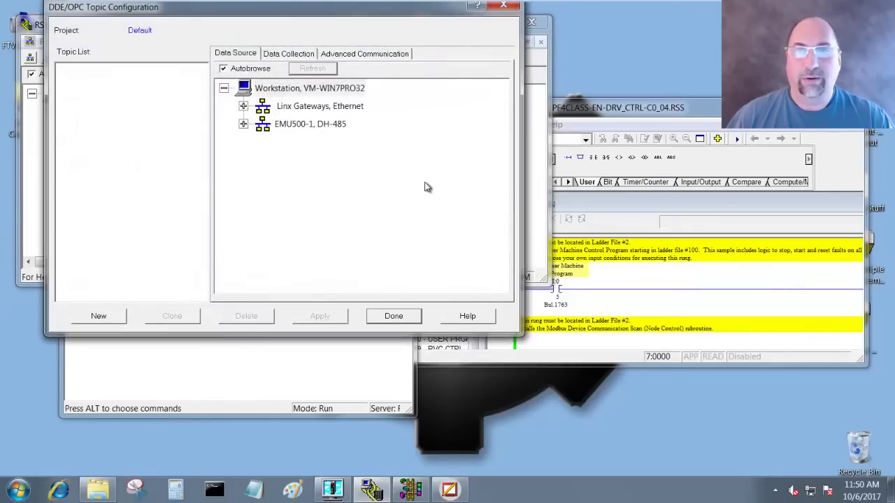
pyautogui.click(243, 123)
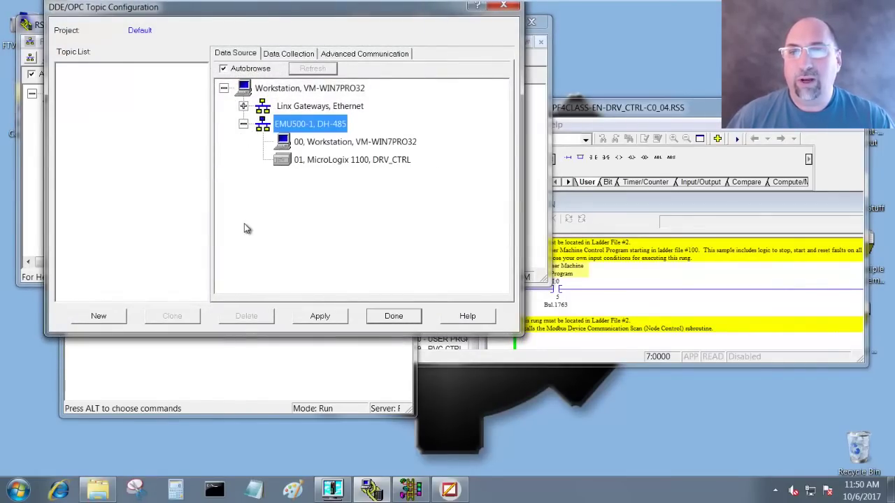
pyautogui.click(344, 163)
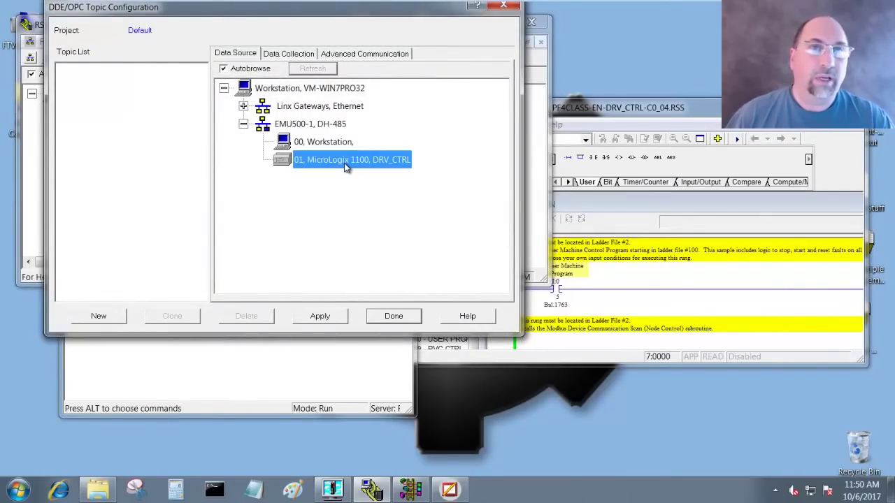
pyautogui.click(99, 316)
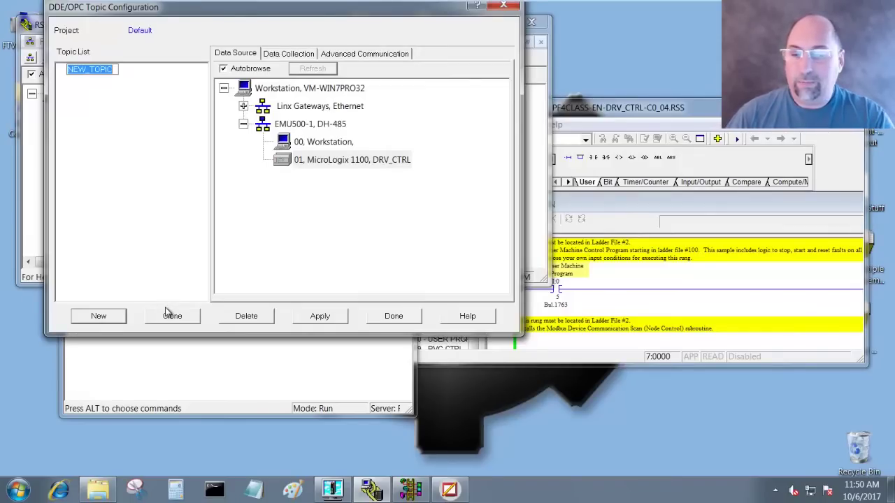
pyautogui.write('EMU1')
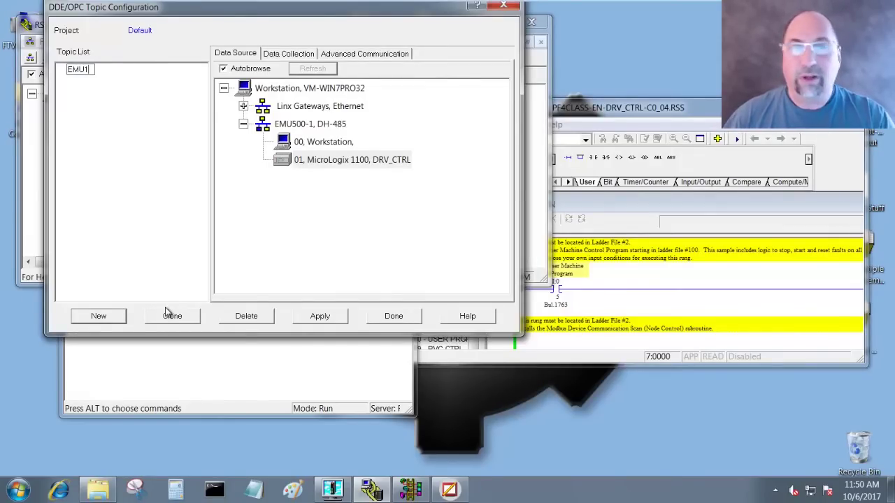
pyautogui.write('100')
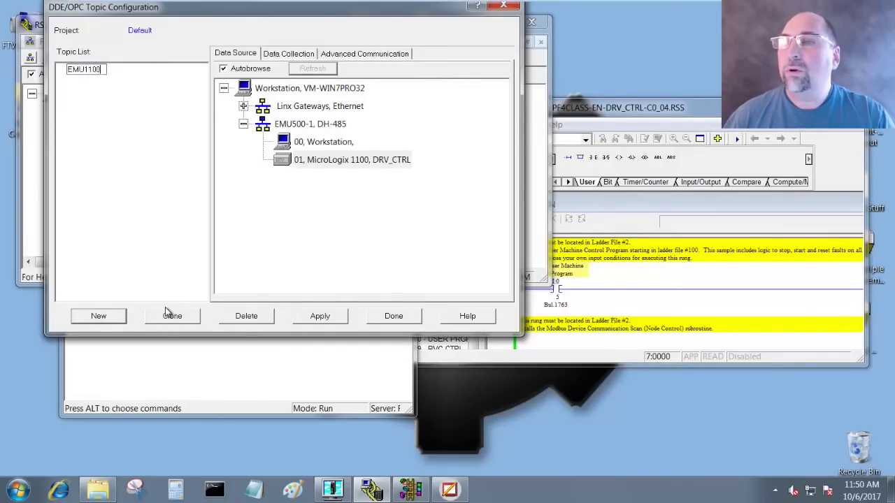
pyautogui.click(353, 162)
pyautogui.click(315, 317)
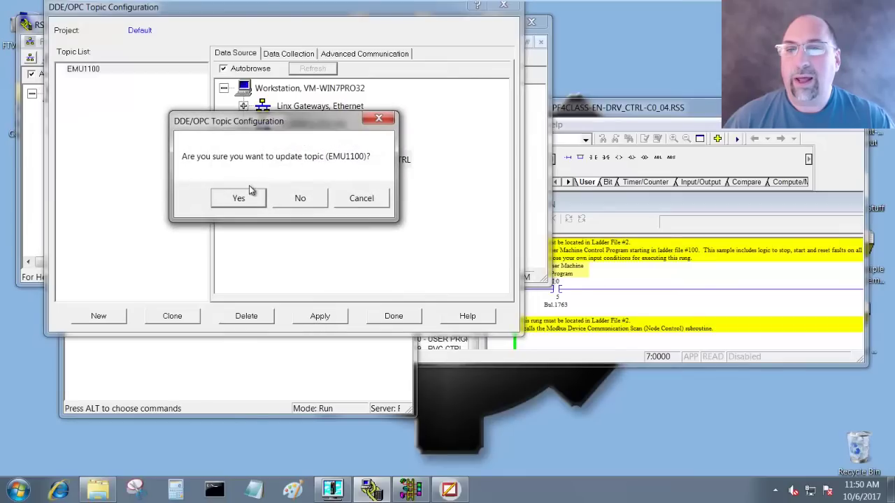
pyautogui.click(239, 199)
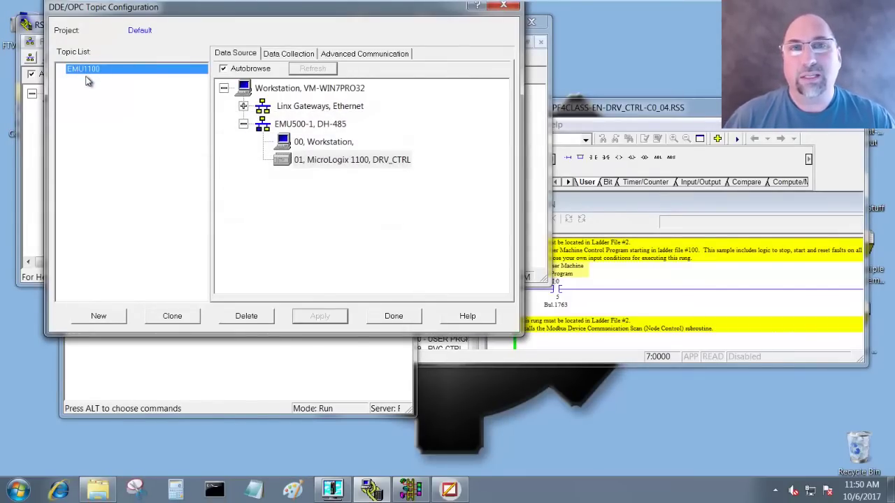
pyautogui.click(396, 315)
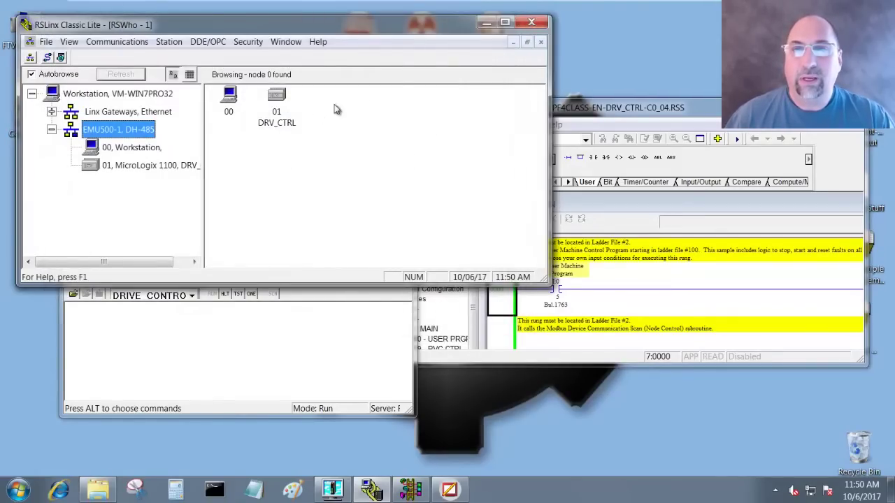
# - Move the RSLinx, RSLogix and emulator windows aside and inspect the TAB PVPlus Splash Screen application tree
pyautogui.click(488, 15)
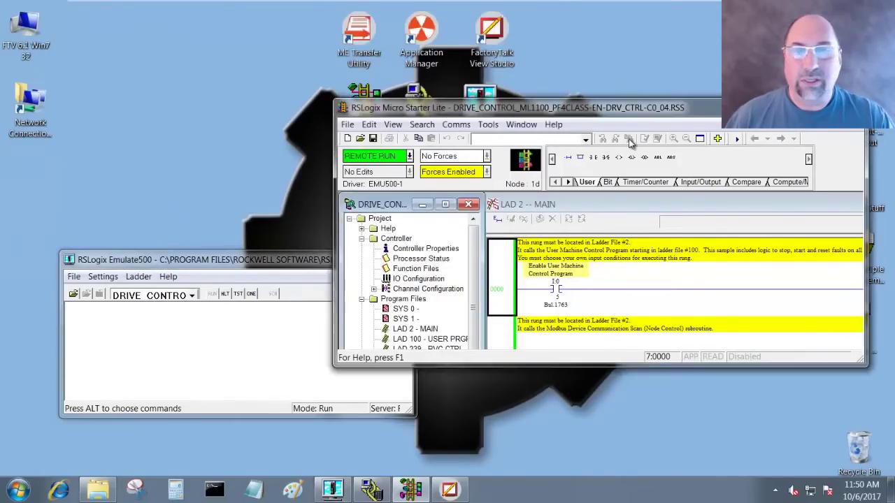
pyautogui.click(813, 107)
pyautogui.click(352, 257)
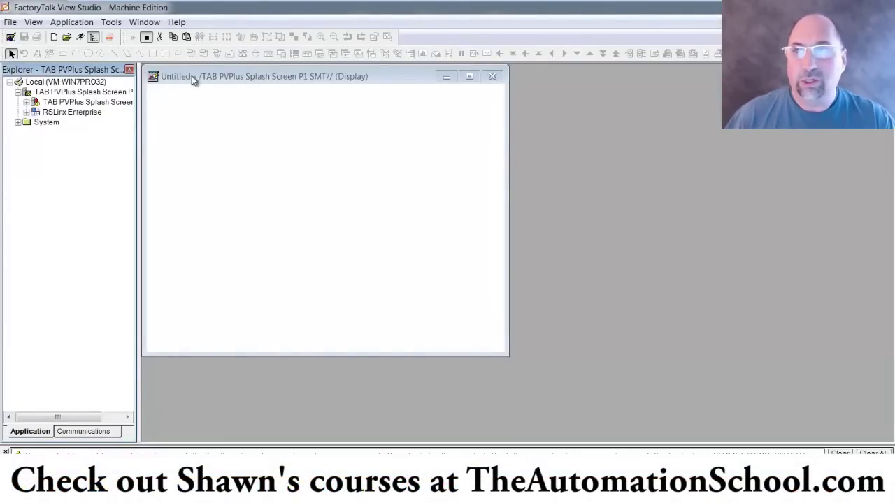
pyautogui.click(26, 103)
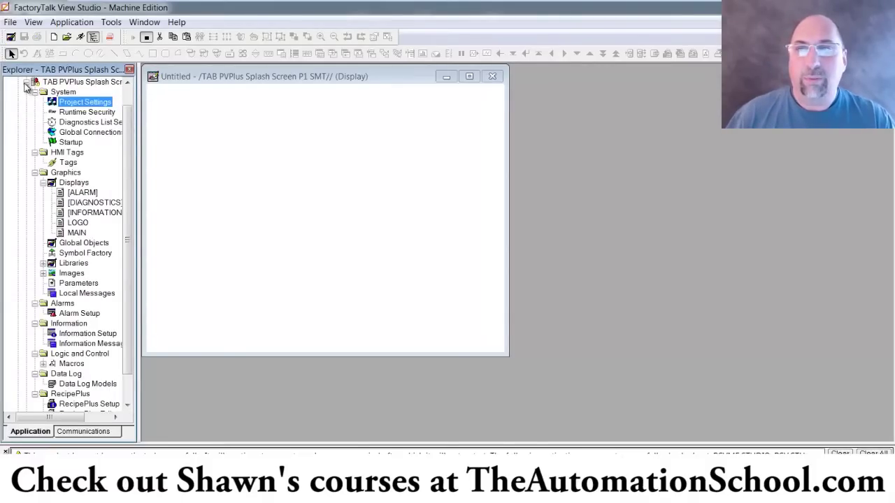
pyautogui.click(26, 85)
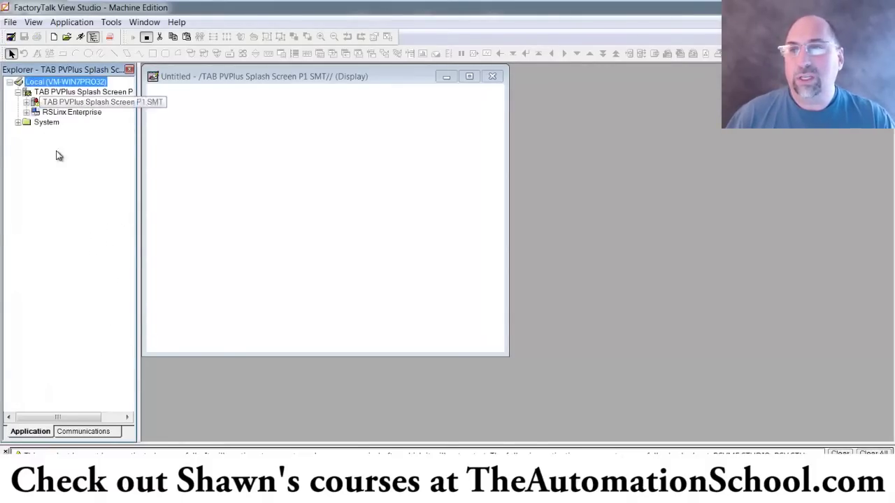
# - Add an OPC data server named RSLinxClassic that uses RSLinx OPC Server
pyautogui.rightClick(51, 95)
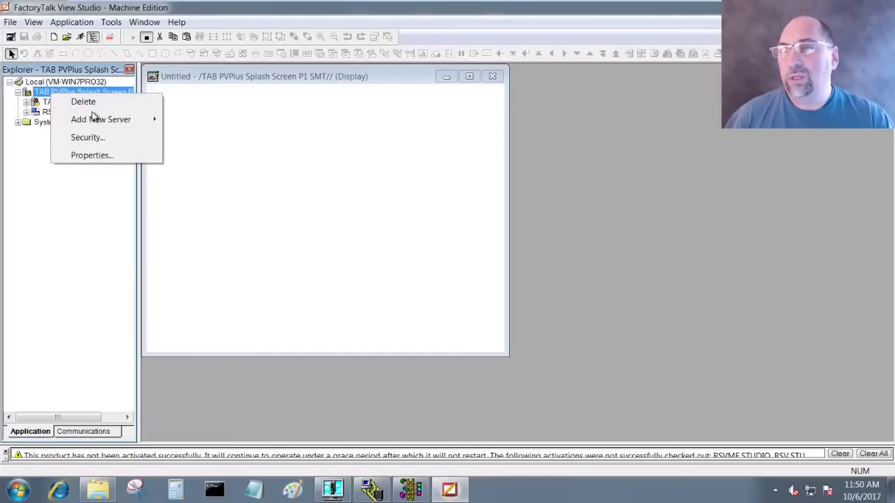
pyautogui.moveTo(99, 125)
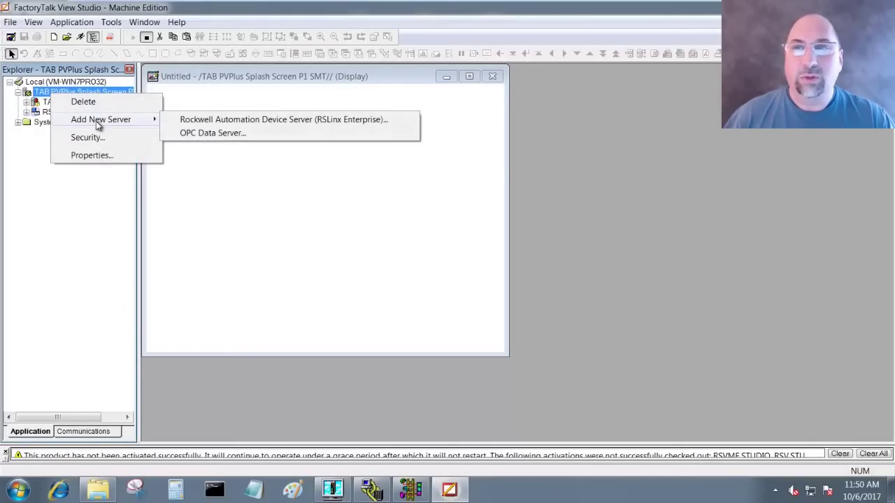
pyautogui.click(240, 136)
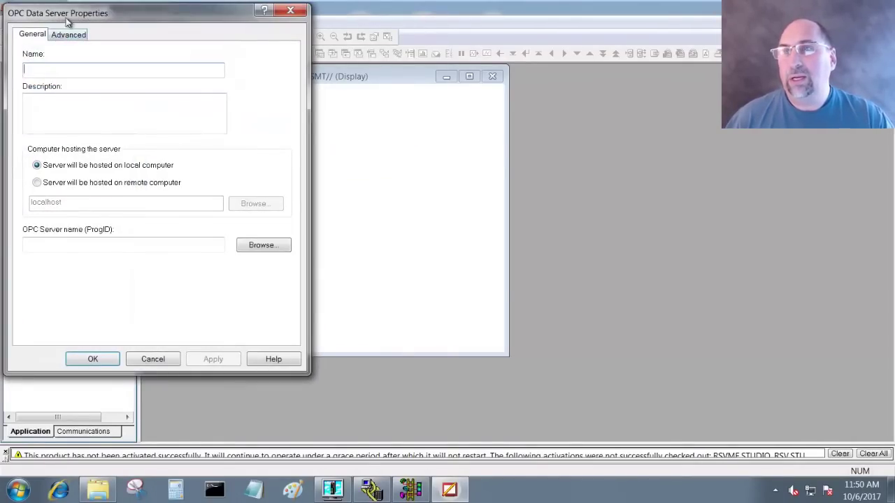
pyautogui.moveTo(82, 17); pyautogui.dragTo(319, 53)
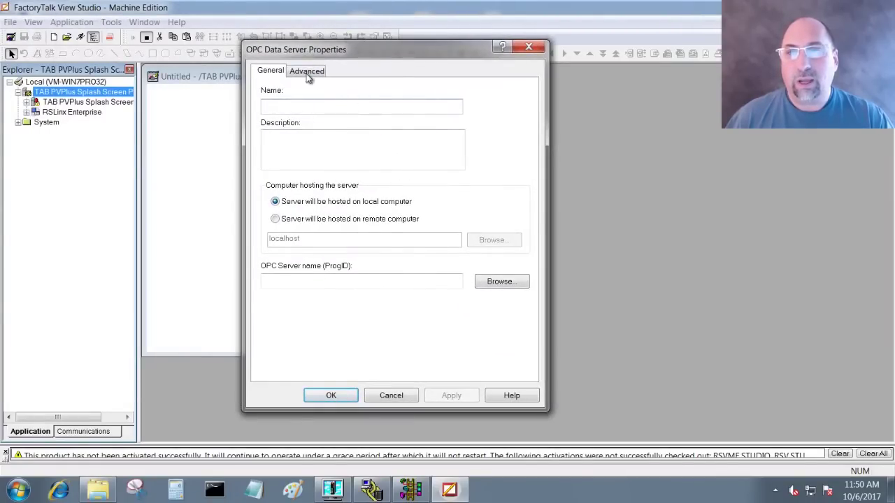
pyautogui.write('RSLinxClassic')
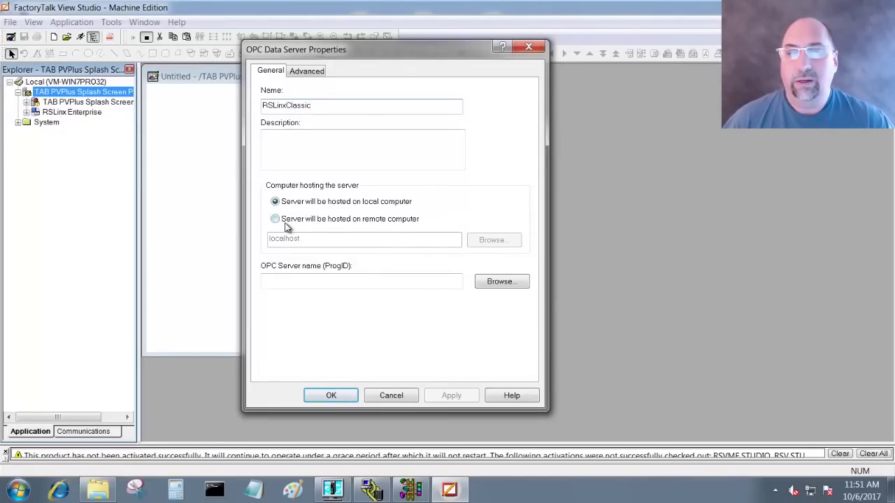
pyautogui.click(493, 281)
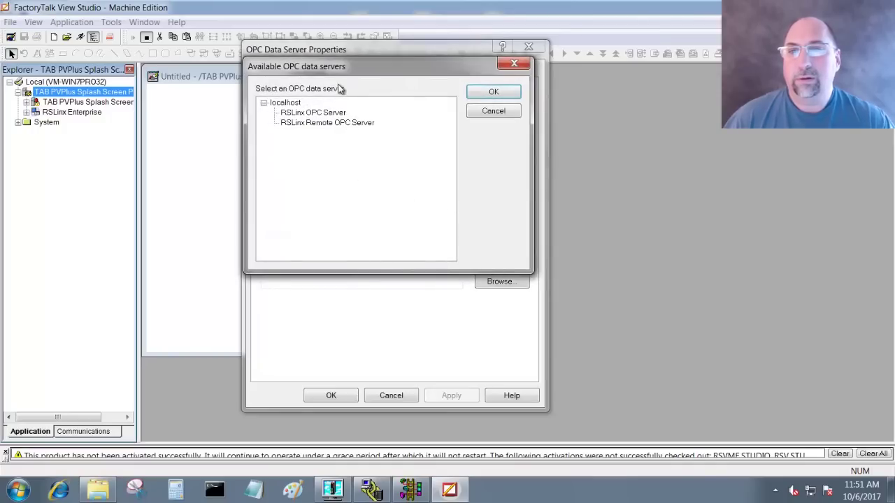
pyautogui.click(316, 115)
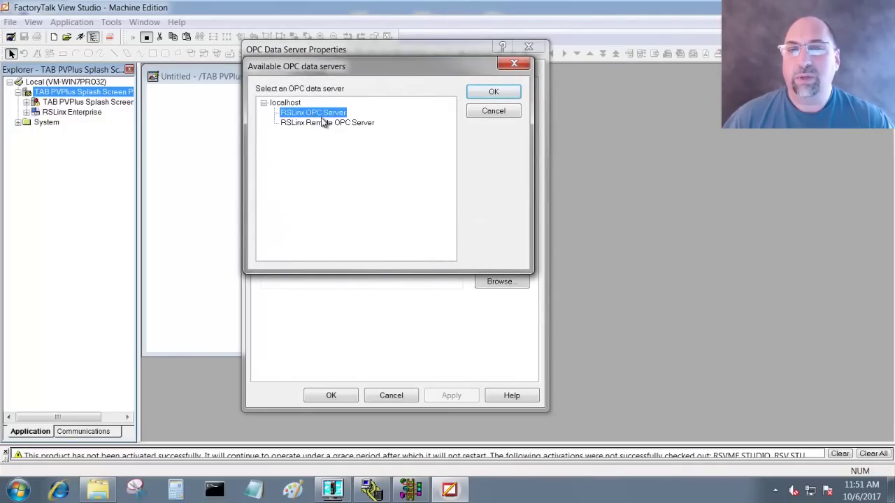
pyautogui.click(492, 92)
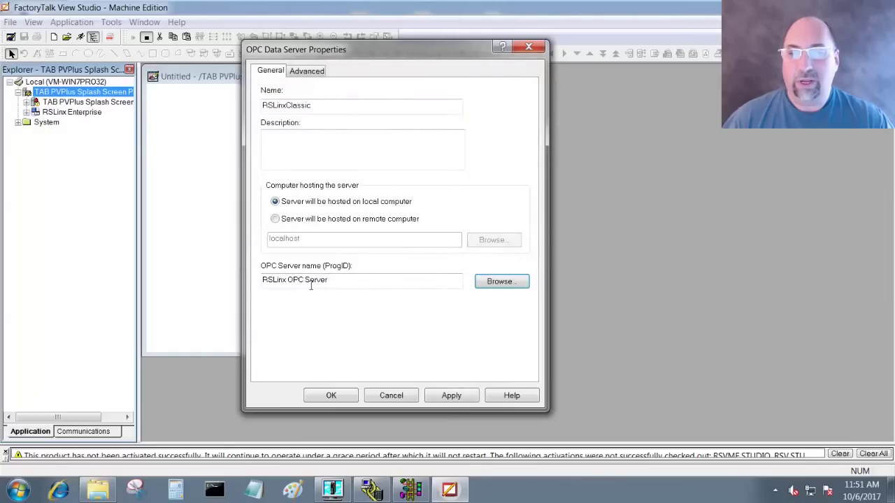
pyautogui.click(448, 397)
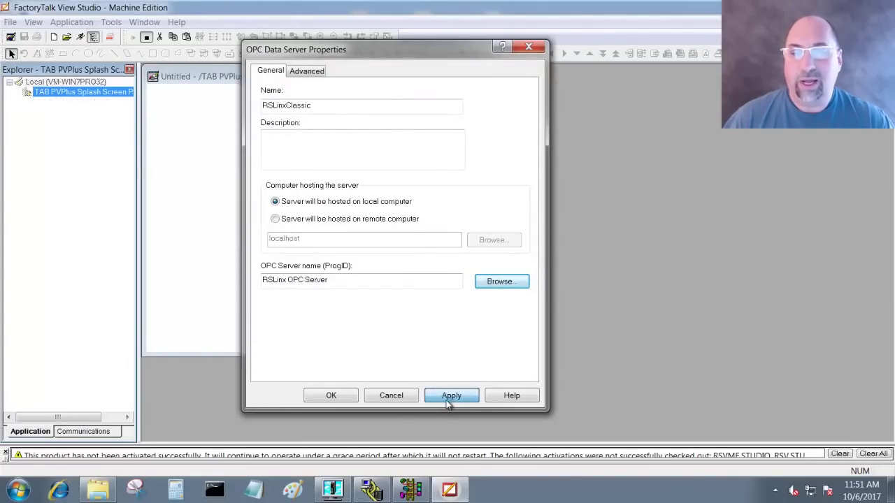
pyautogui.click(334, 395)
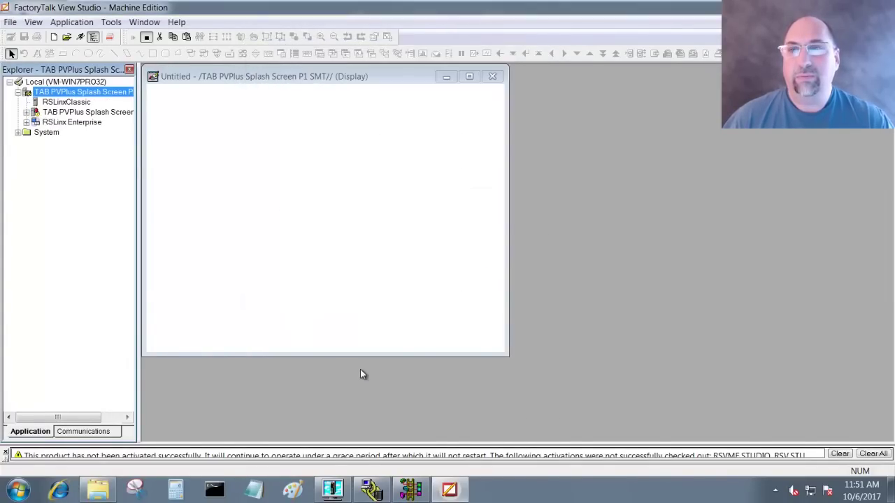
# - Draw a numeric display in the display's upper left and open its properties
pyautogui.click(219, 128)
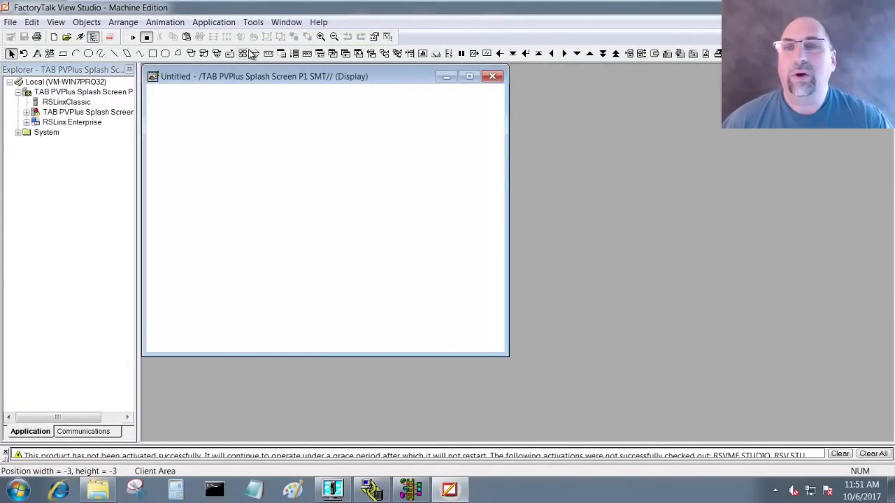
pyautogui.click(269, 53)
pyautogui.moveTo(192, 127); pyautogui.dragTo(332, 198)
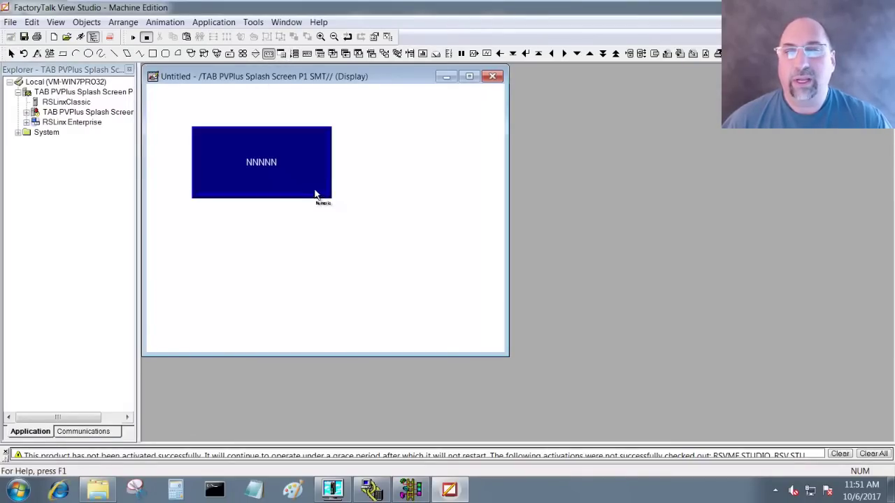
pyautogui.doubleClick(276, 160)
# - Connect the numeric display's Value to tag [EMU1100]N7:0 from the EMU1100 Online tags
pyautogui.click(108, 34)
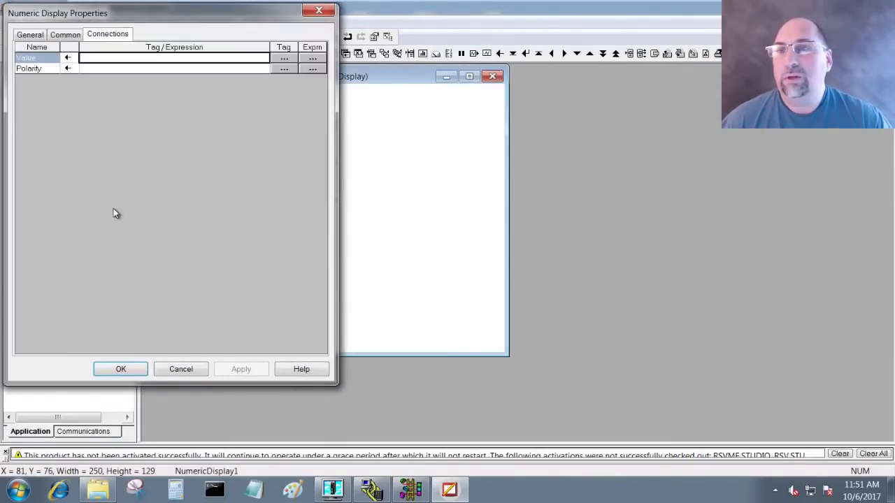
pyautogui.click(284, 59)
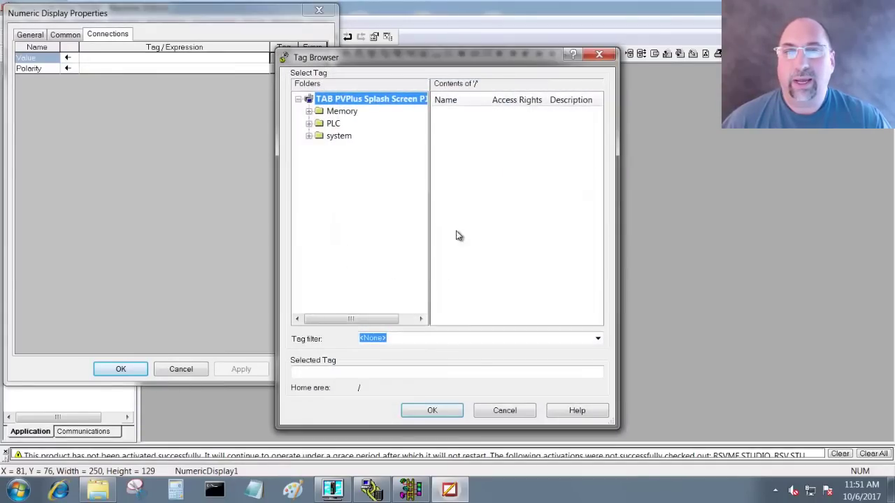
pyautogui.rightClick(370, 100)
pyautogui.click(393, 121)
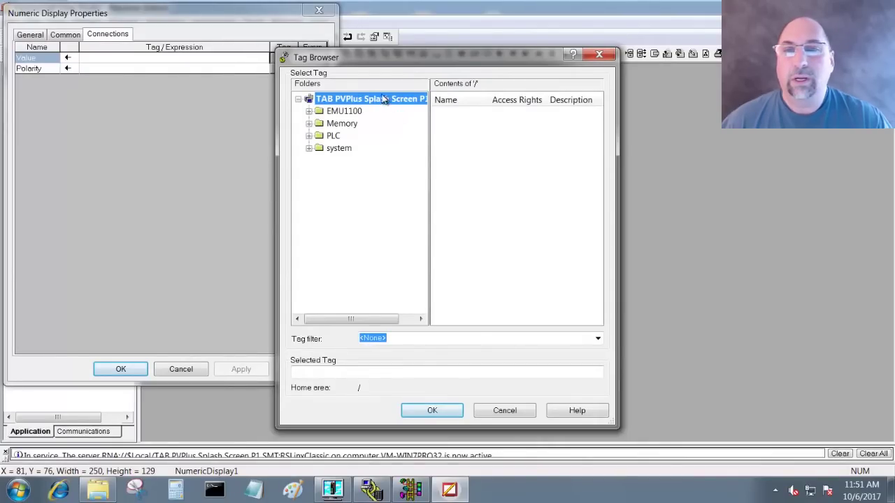
pyautogui.click(309, 112)
pyautogui.click(318, 137)
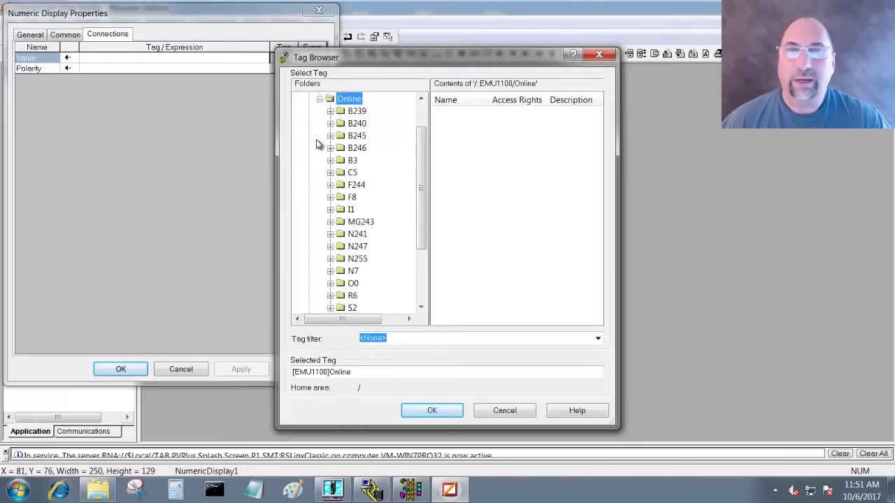
pyautogui.scroll(-1, 372, 202)
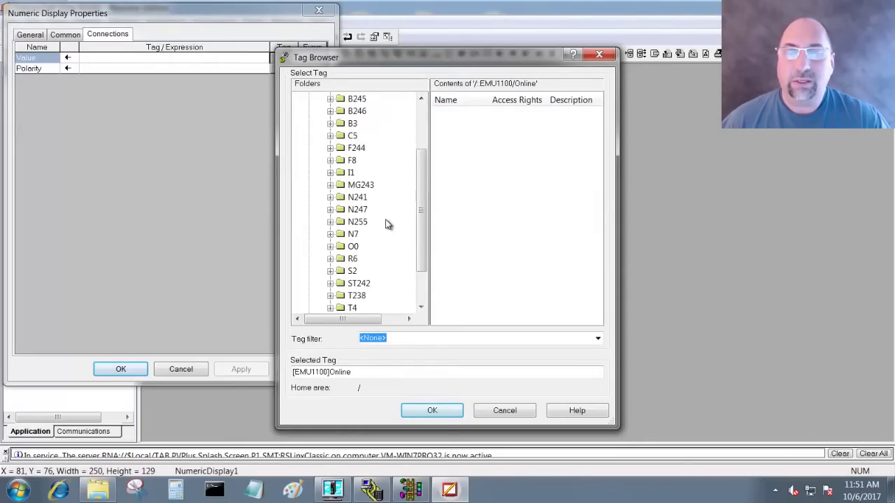
pyautogui.click(353, 235)
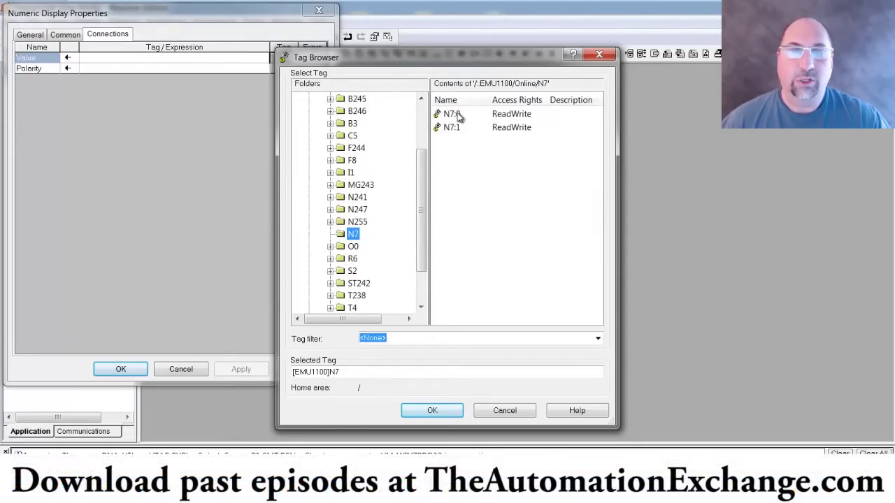
pyautogui.doubleClick(451, 114)
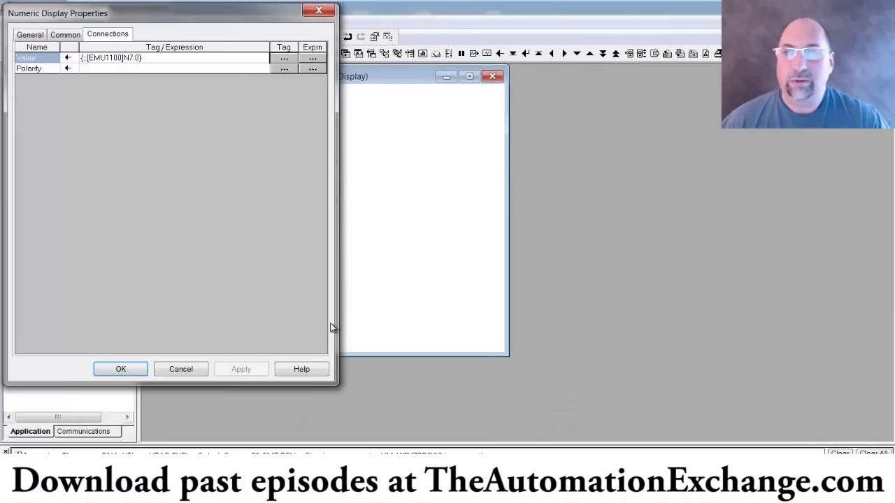
pyautogui.click(132, 371)
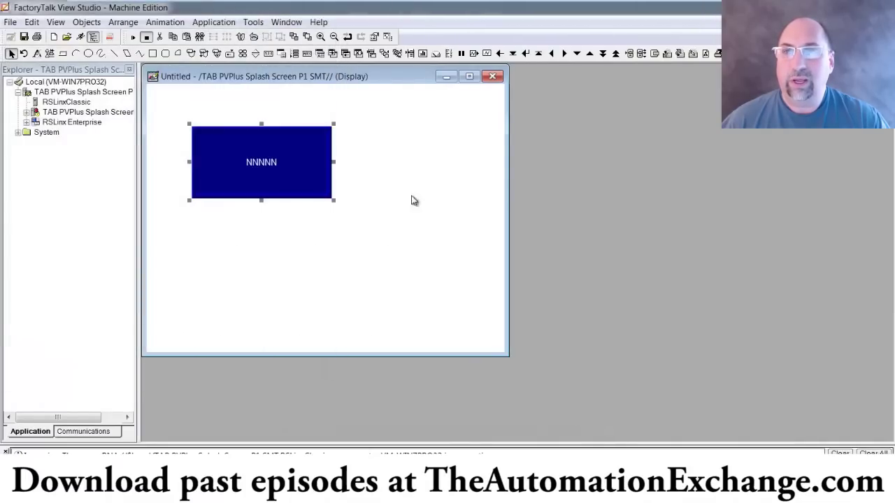
# - Save the display as Untitled and start Test Display with live data
pyautogui.click(24, 36)
pyautogui.click(453, 265)
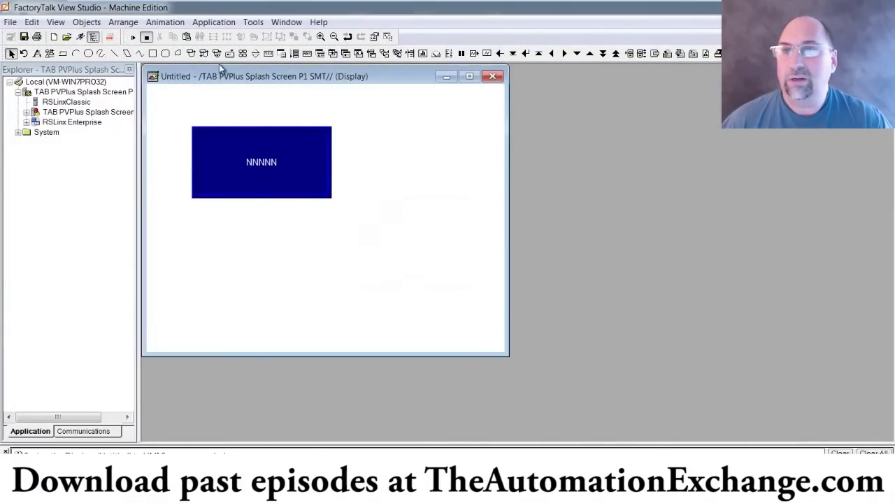
pyautogui.hotkey('ctrl', 't')
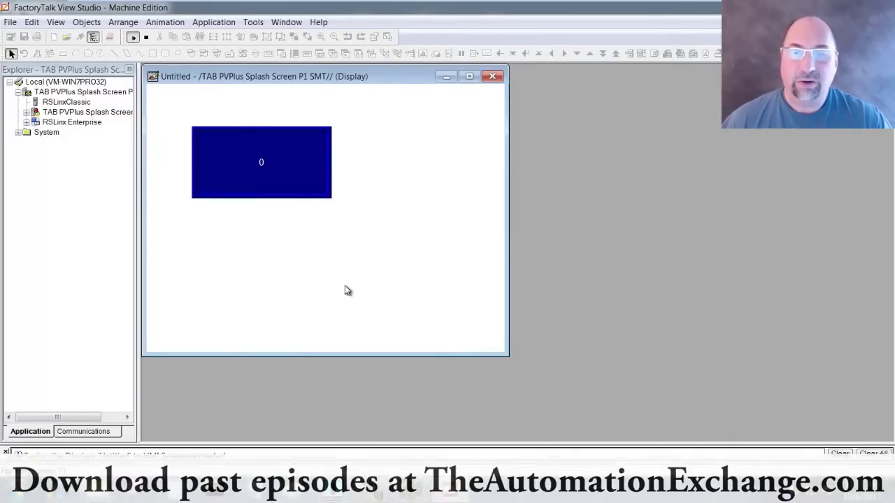
# - Bring RSLogix Micro Starter Lite forward and open the N7 INTEGER data file
pyautogui.click(411, 490)
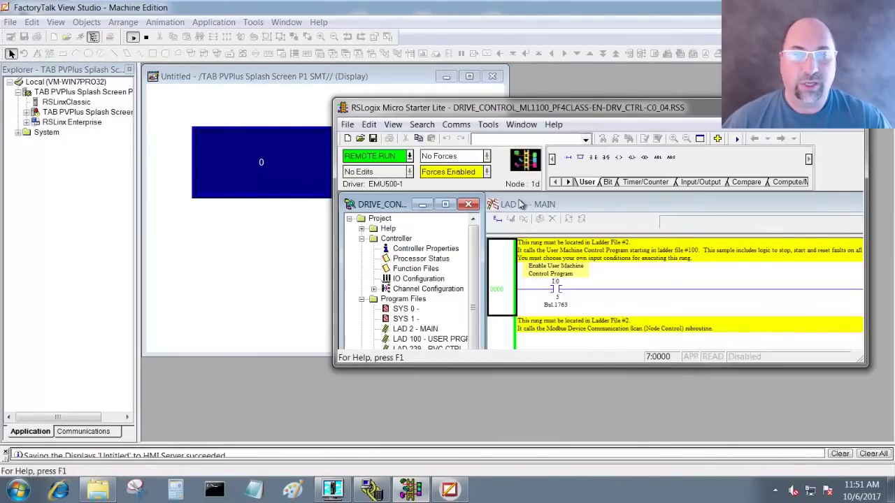
pyautogui.moveTo(489, 107); pyautogui.dragTo(404, 73)
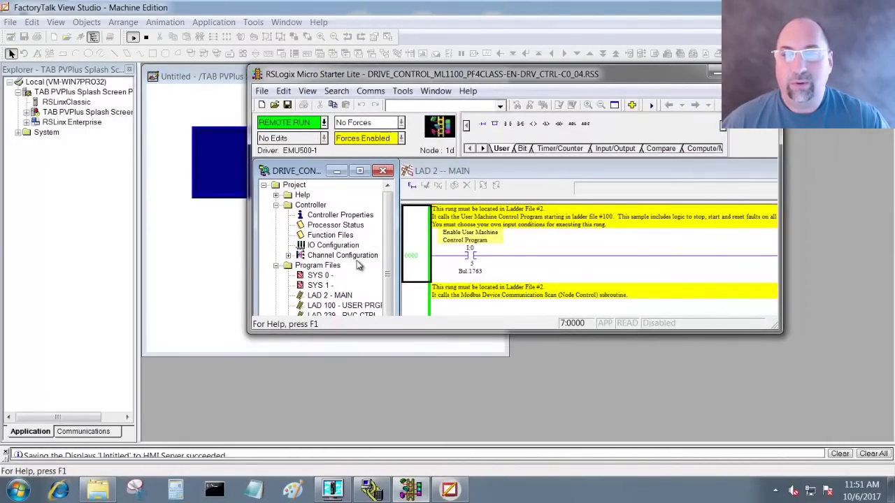
pyautogui.scroll(-4, 364, 280)
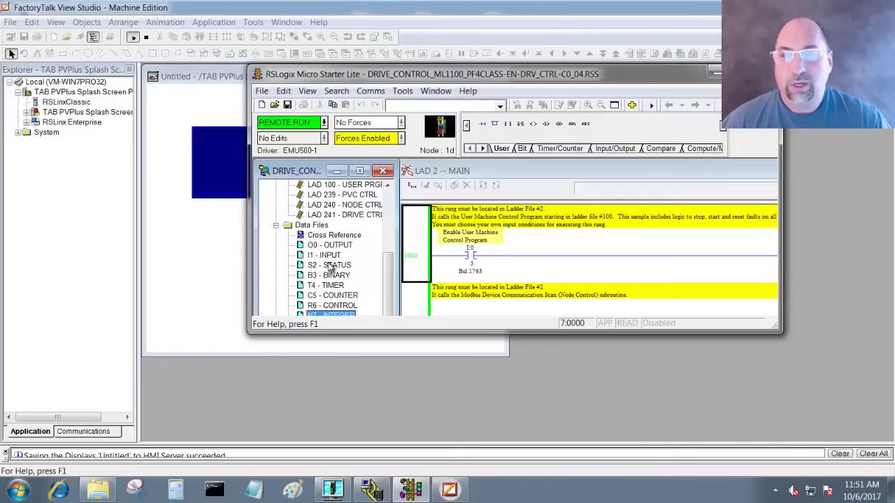
pyautogui.scroll(-1, 334, 286)
pyautogui.doubleClick(333, 285)
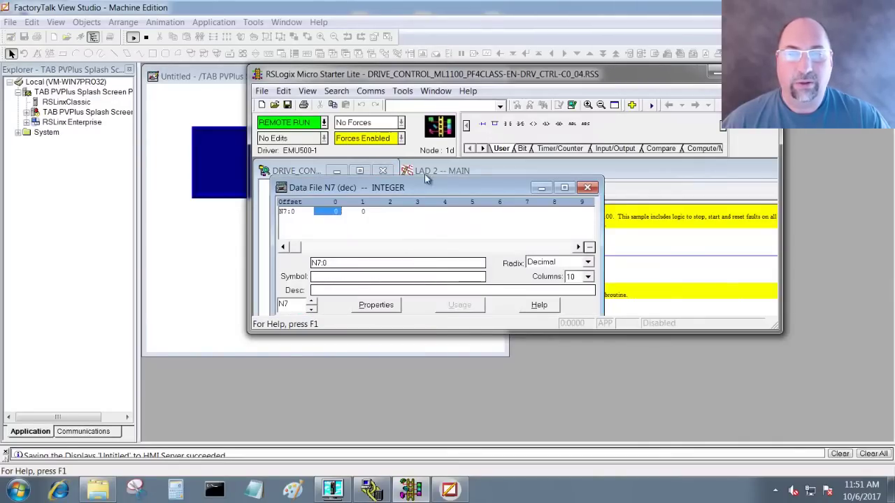
# - Enter 7 as the value of N7:0
pyautogui.moveTo(433, 73); pyautogui.dragTo(579, 80)
pyautogui.click(477, 218)
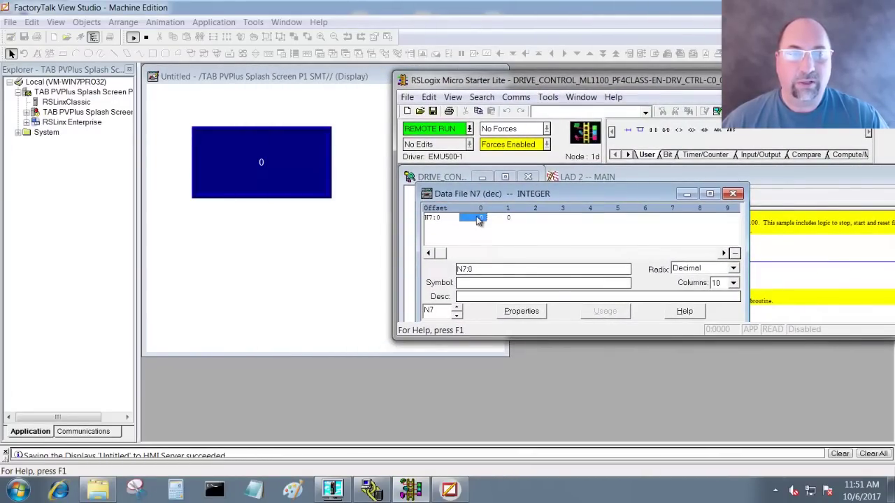
pyautogui.write('7')
pyautogui.press('Return')
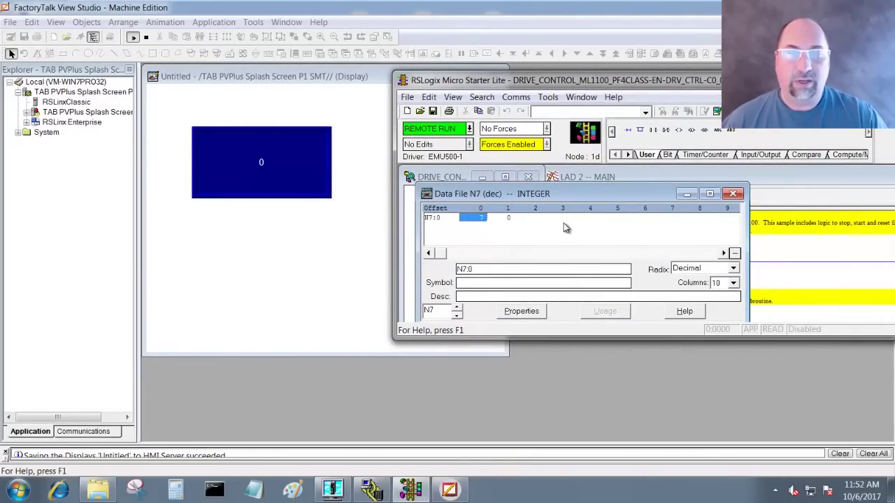